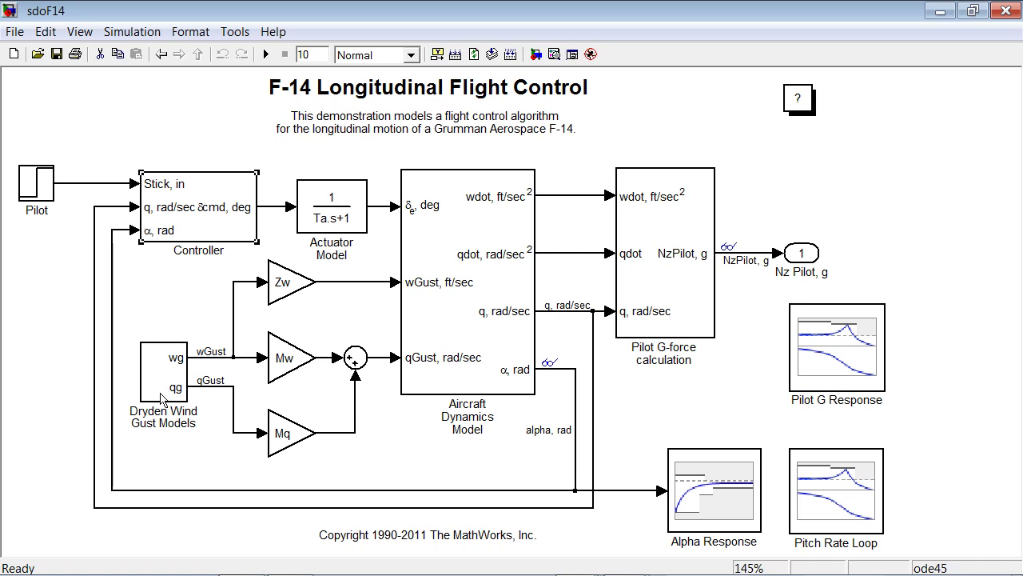
# Step: Inspect the Controller subsystem gains and the Alpha Response step requirement, leaving it unchanged
pyautogui.doubleClick(178, 223)
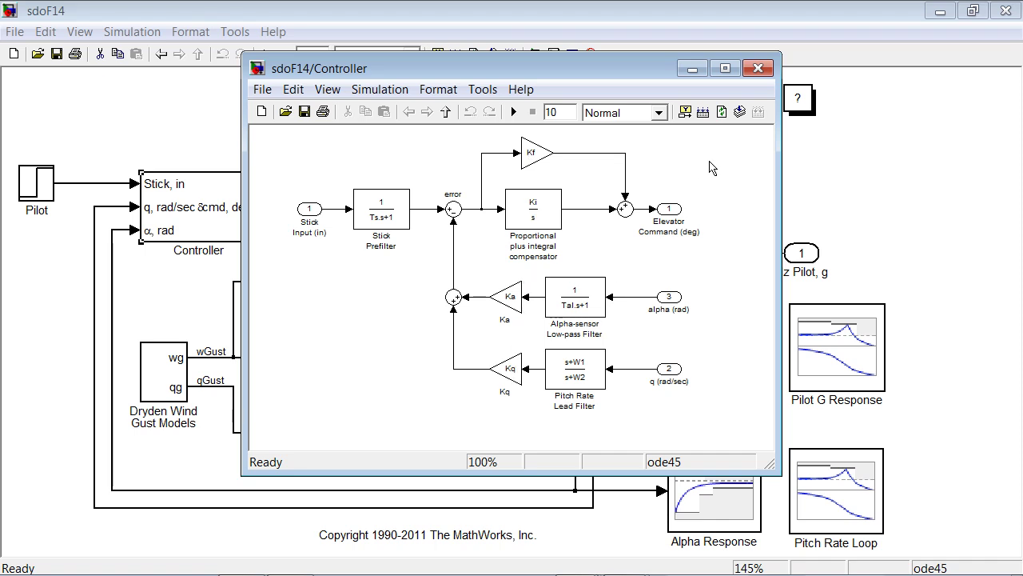
pyautogui.click(764, 72)
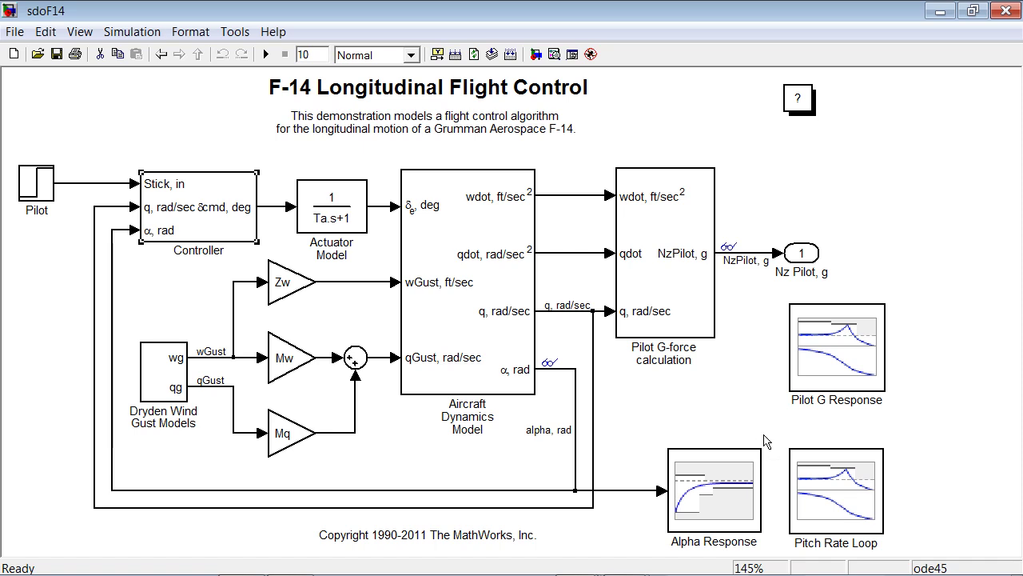
pyautogui.doubleClick(737, 469)
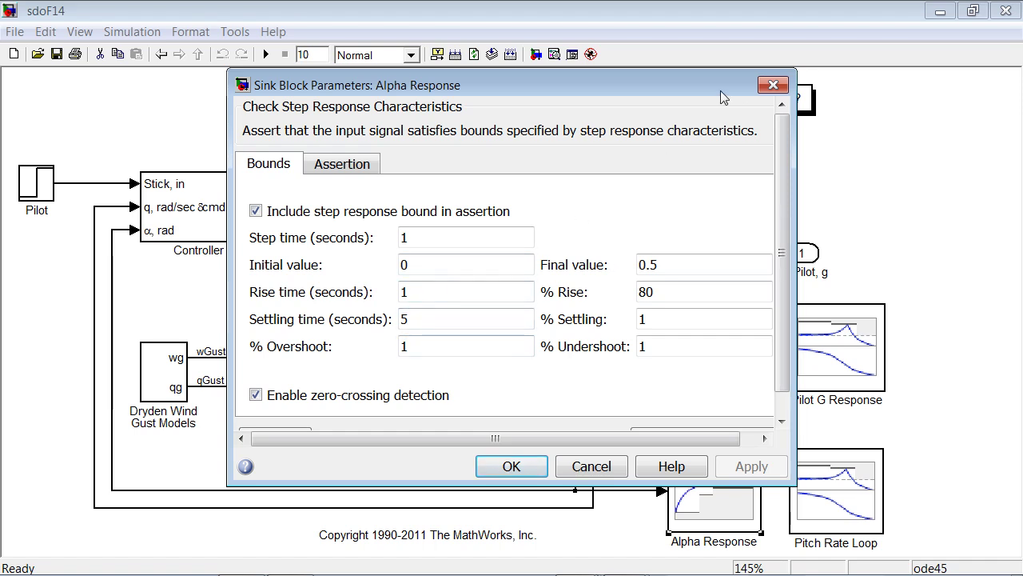
pyautogui.click(772, 85)
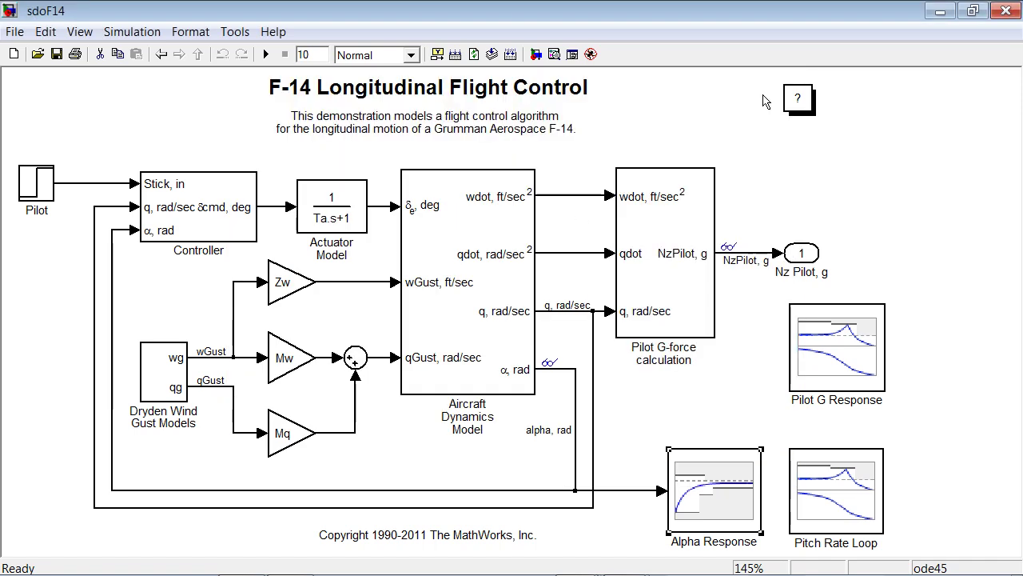
# Step: View the checkpacklib library block behind the Alpha Response block
pyautogui.rightClick(745, 470)
pyautogui.moveTo(775, 514)
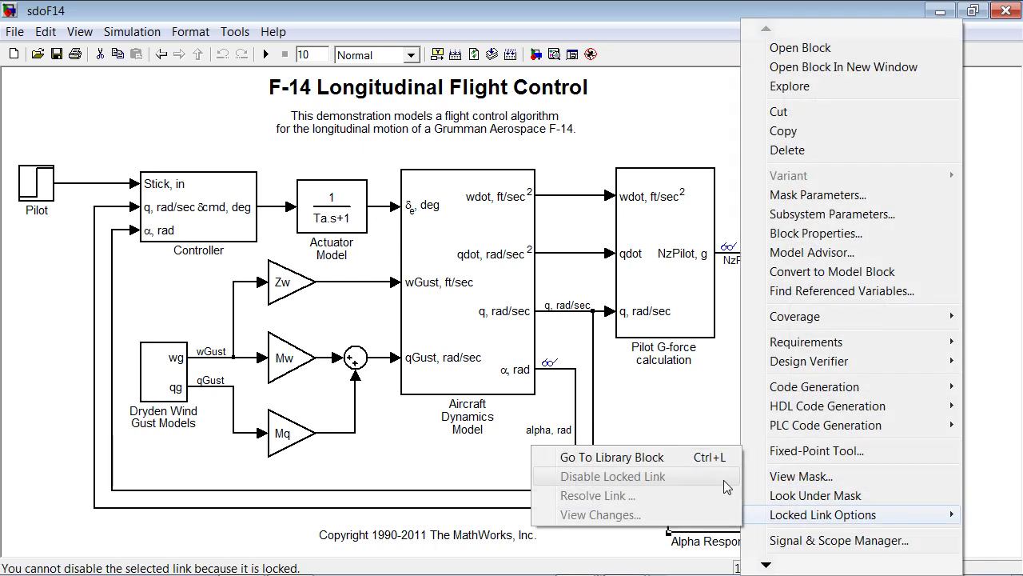
pyautogui.click(663, 475)
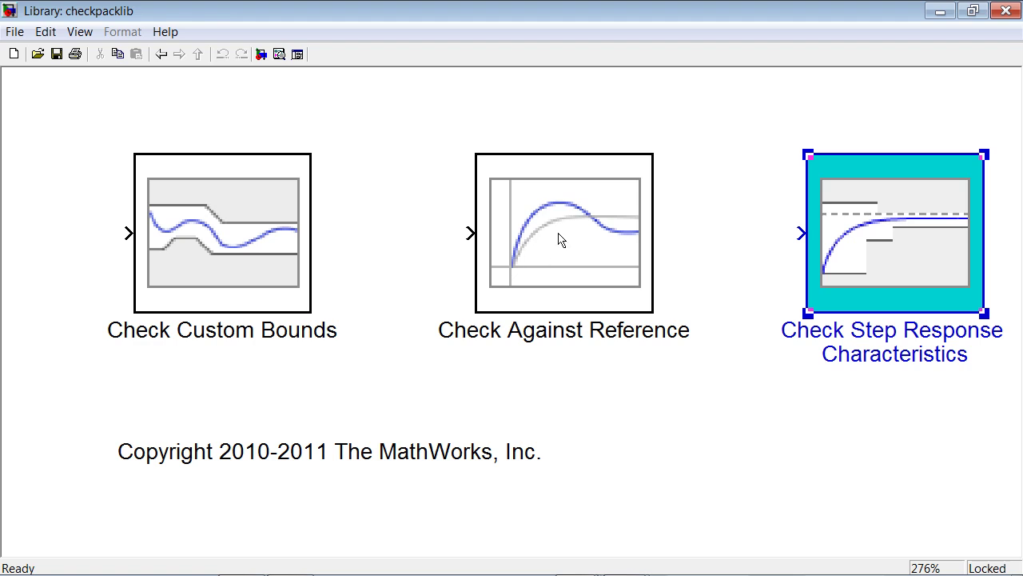
pyautogui.click(1006, 11)
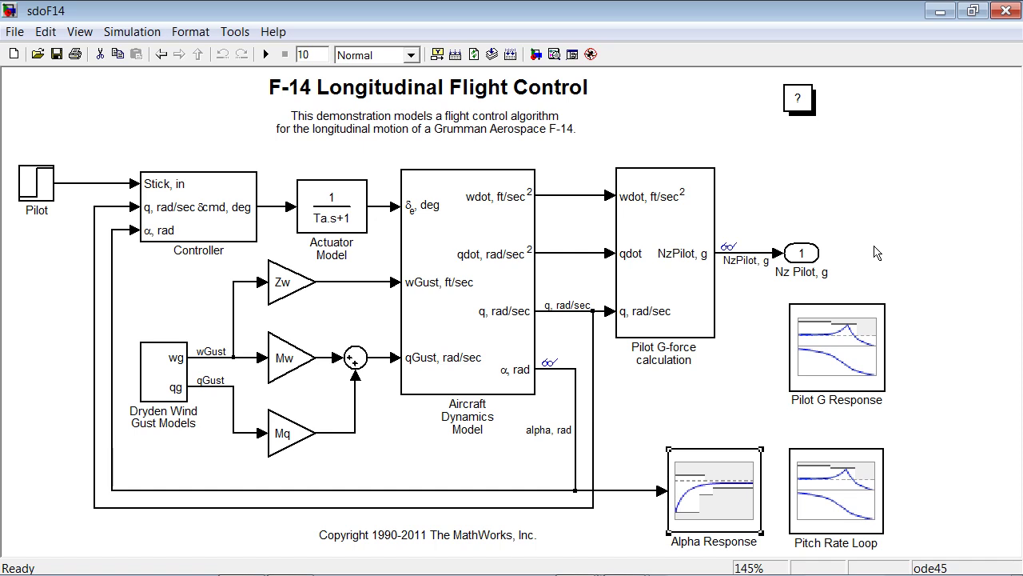
# Step: Review the Pilot G Response Bode settings, including snapshot times and magnitude bounds
pyautogui.doubleClick(862, 316)
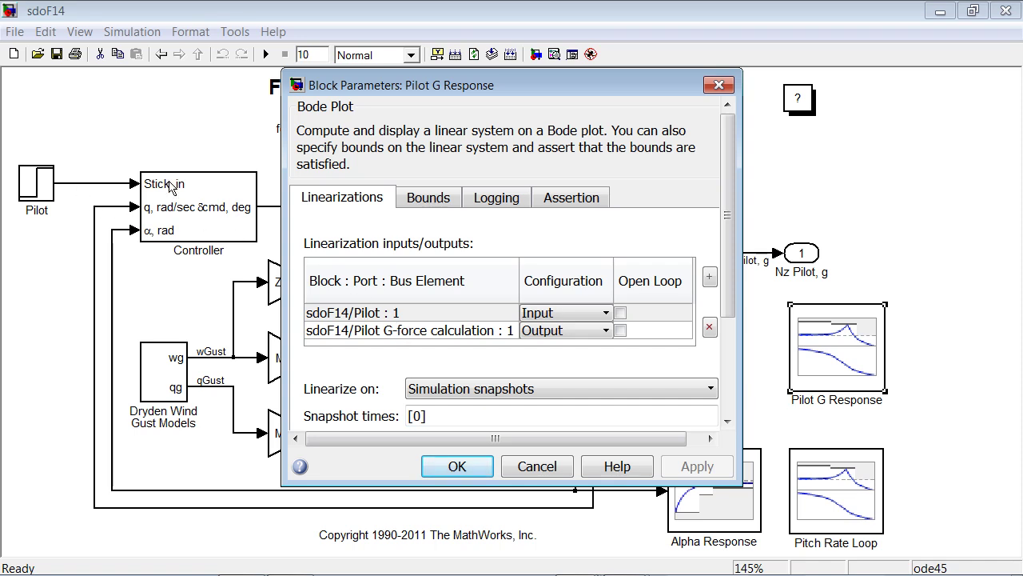
pyautogui.moveTo(496, 86); pyautogui.dragTo(414, 81)
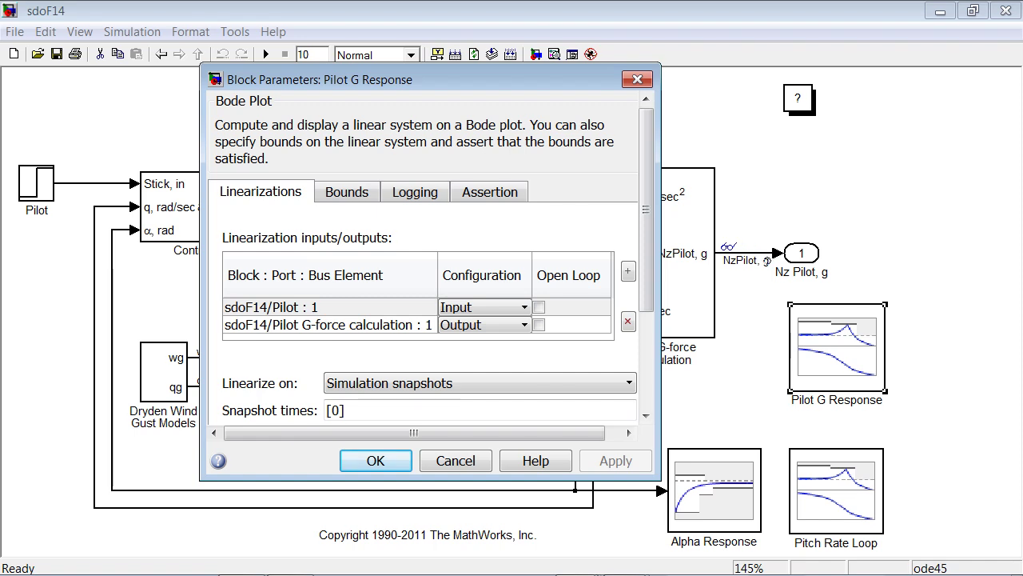
pyautogui.moveTo(649, 260); pyautogui.dragTo(649, 348)
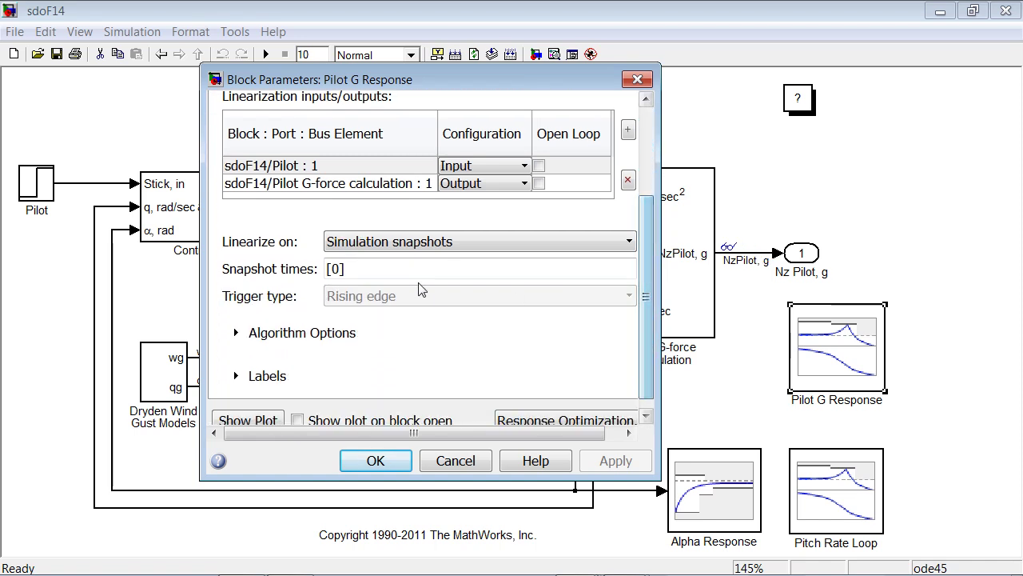
pyautogui.tripleClick(334, 270)
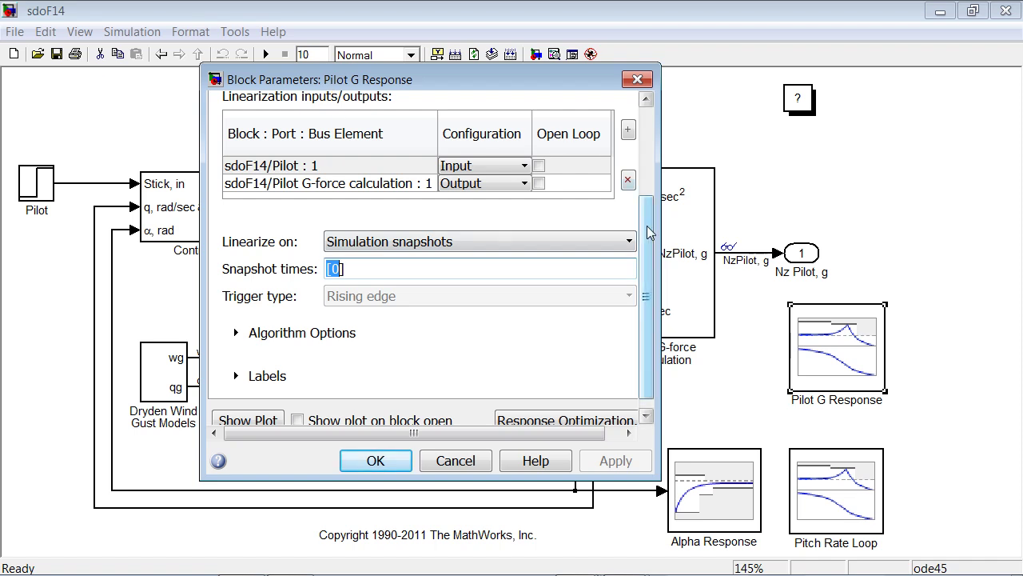
pyautogui.moveTo(648, 240); pyautogui.dragTo(647, 136)
pyautogui.click(366, 190)
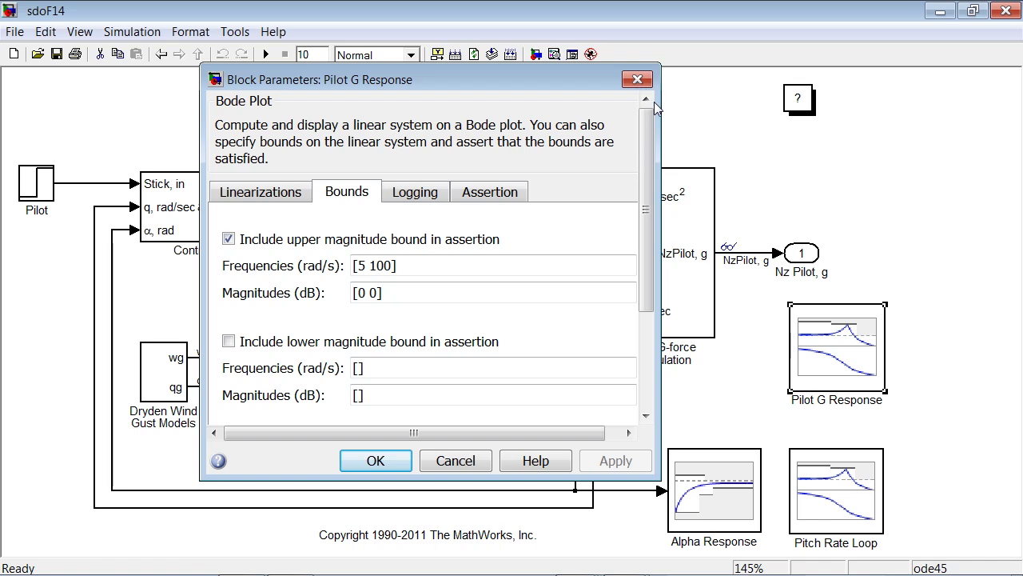
pyautogui.click(811, 375)
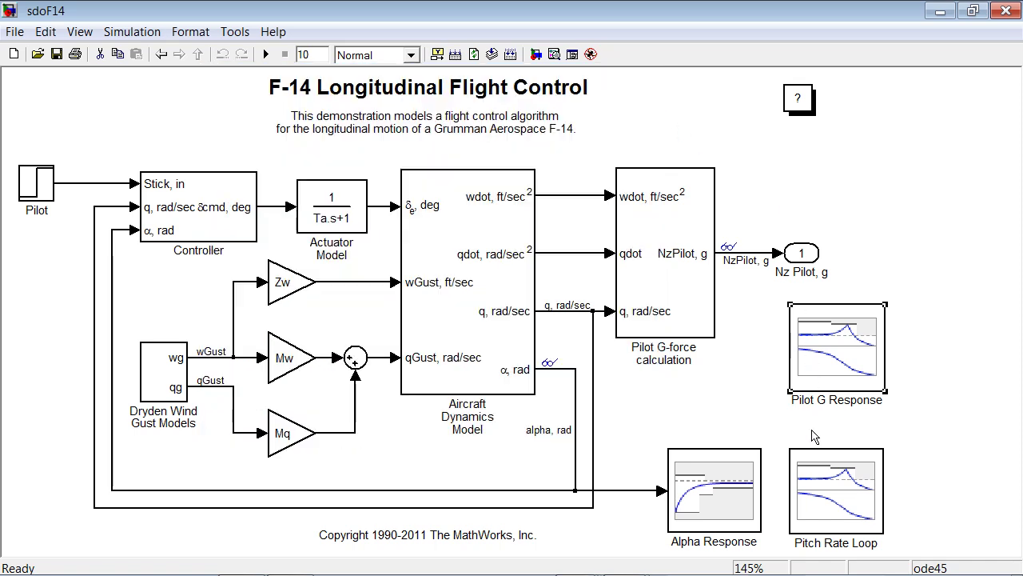
# Step: Check the Pilot G Response library block, then launch Response Optimization for sdoF14
pyautogui.rightClick(867, 321)
pyautogui.moveTo(876, 515)
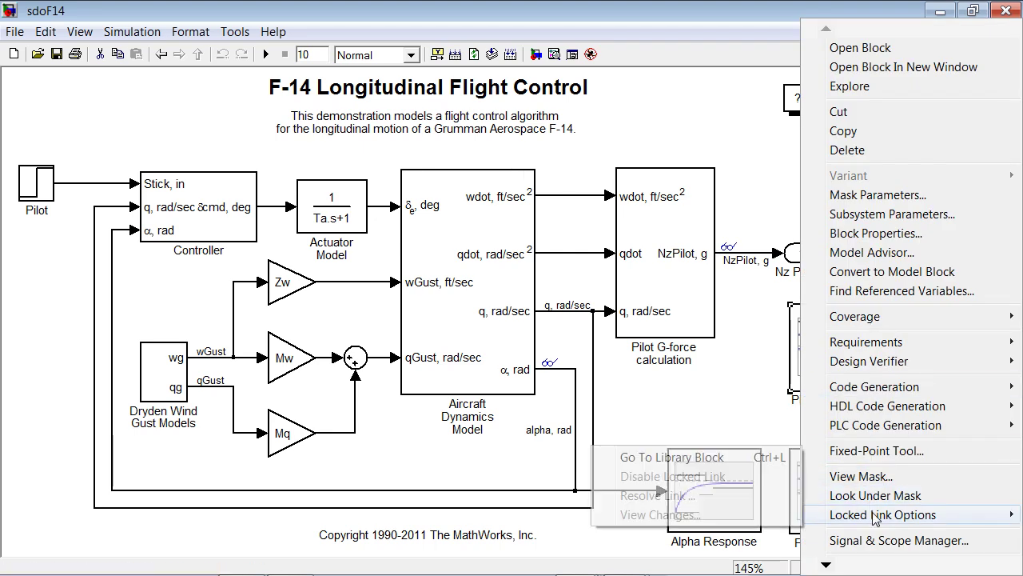
pyautogui.click(725, 460)
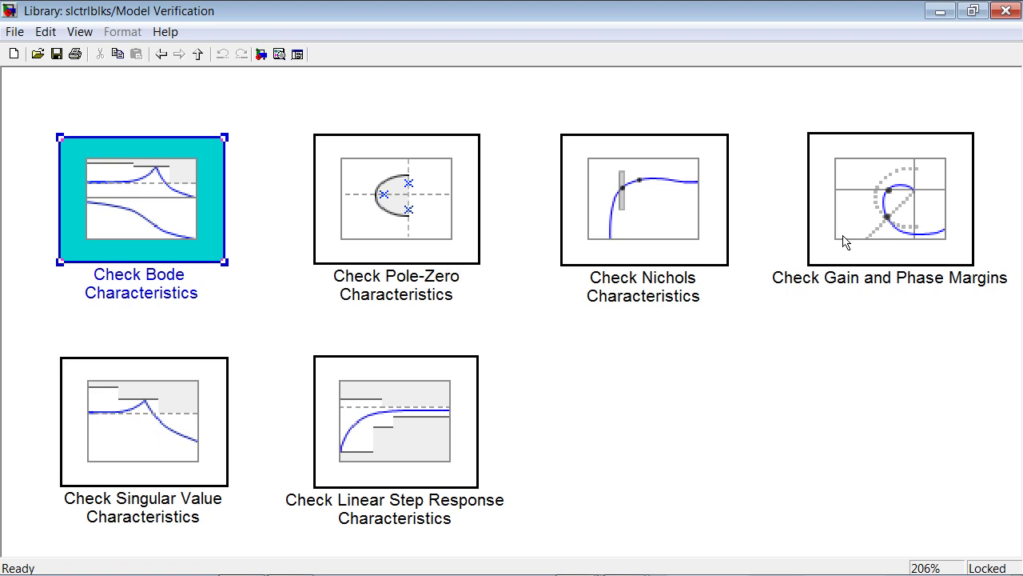
pyautogui.click(1007, 12)
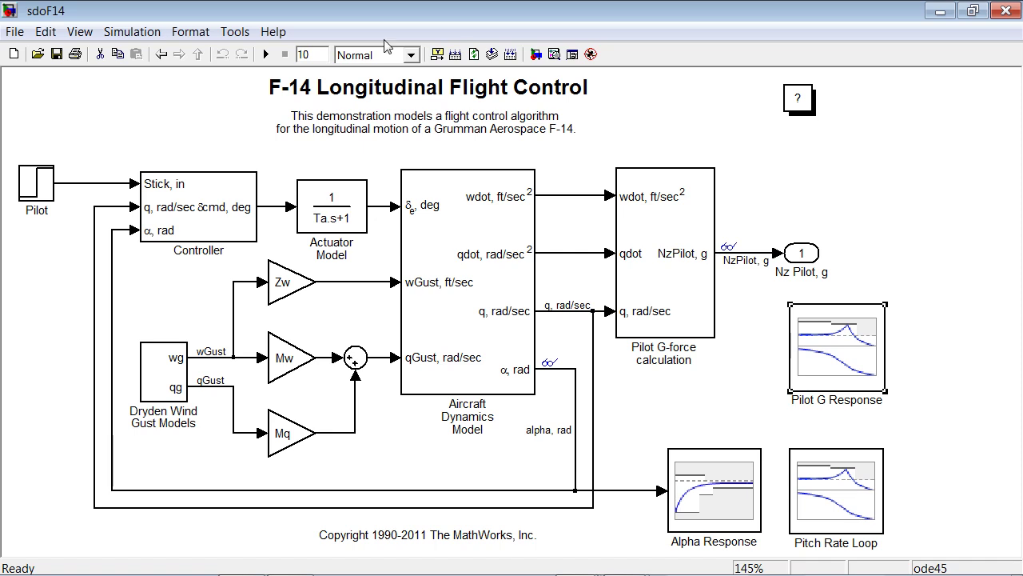
pyautogui.click(230, 32)
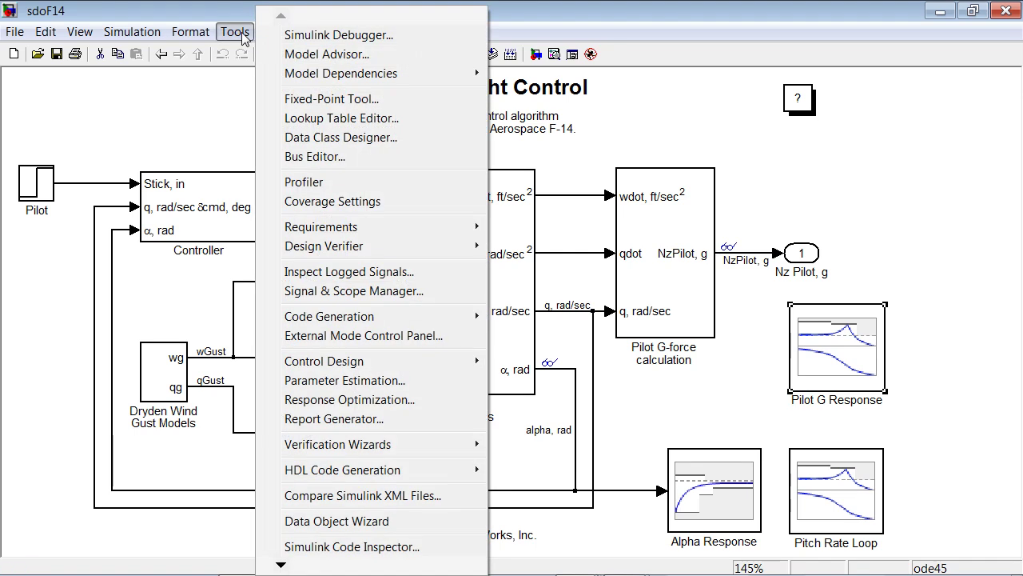
pyautogui.click(321, 401)
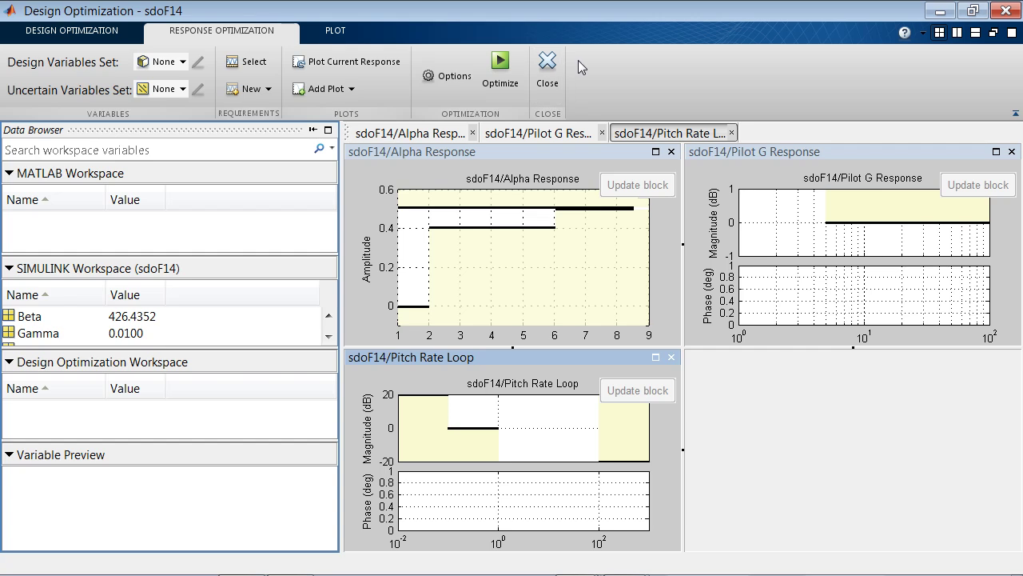
# Step: Create a new design variable set containing gains Ka, Kf, Ki and Kq
pyautogui.click(183, 62)
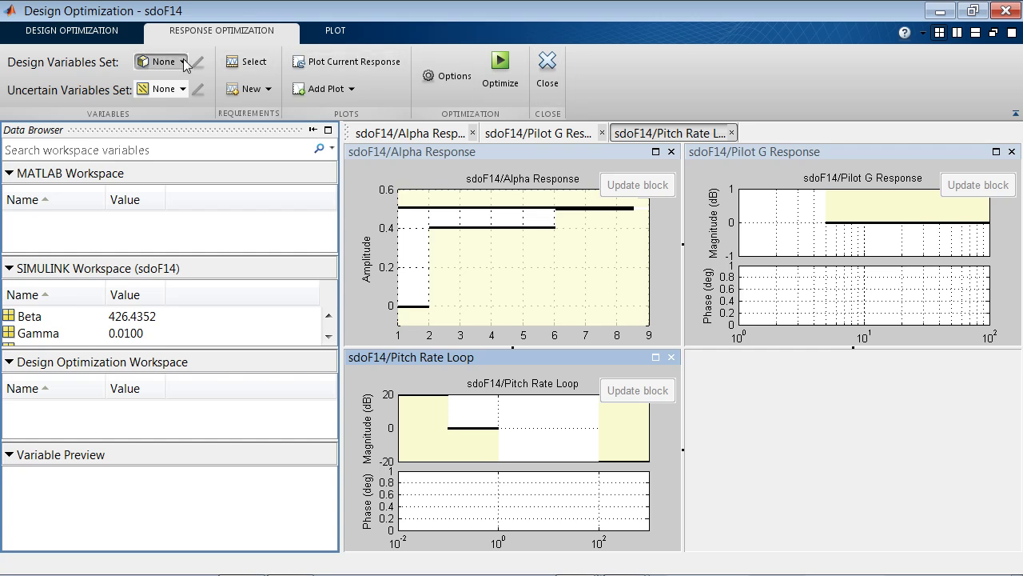
pyautogui.click(184, 98)
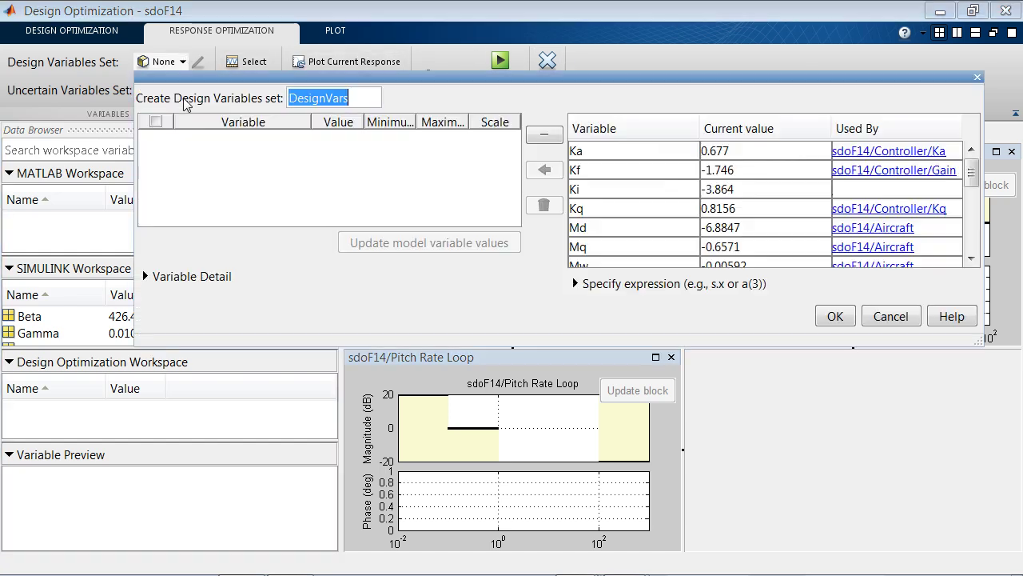
pyautogui.click(598, 155)
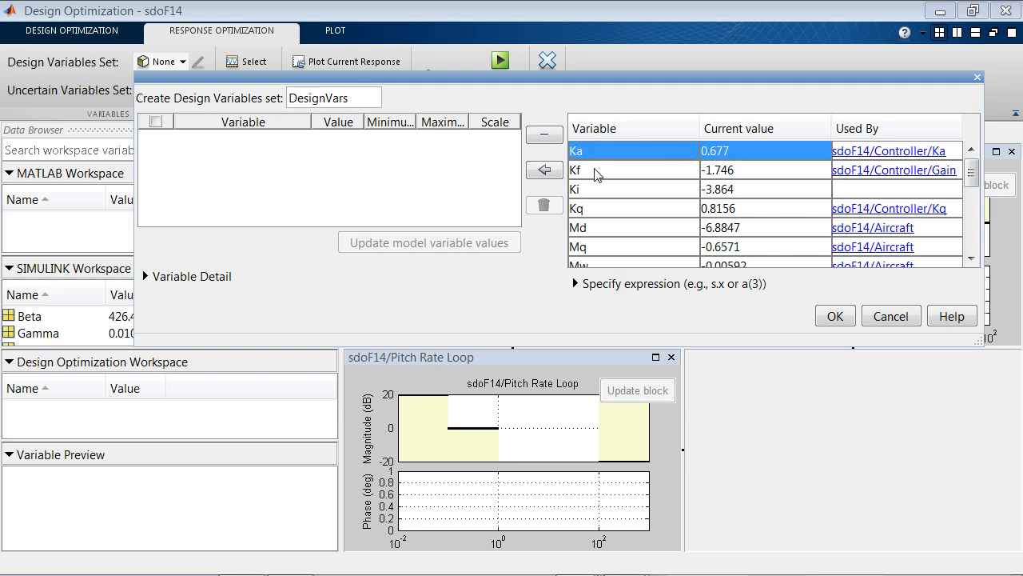
pyautogui.keyDown('shift'); pyautogui.click(584, 210); pyautogui.keyUp('shift')
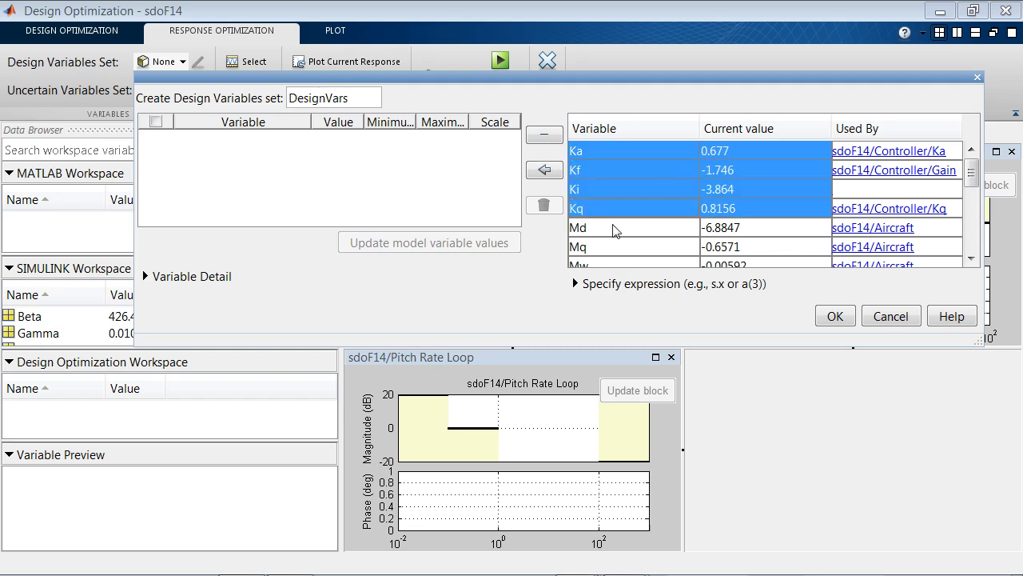
pyautogui.click(541, 172)
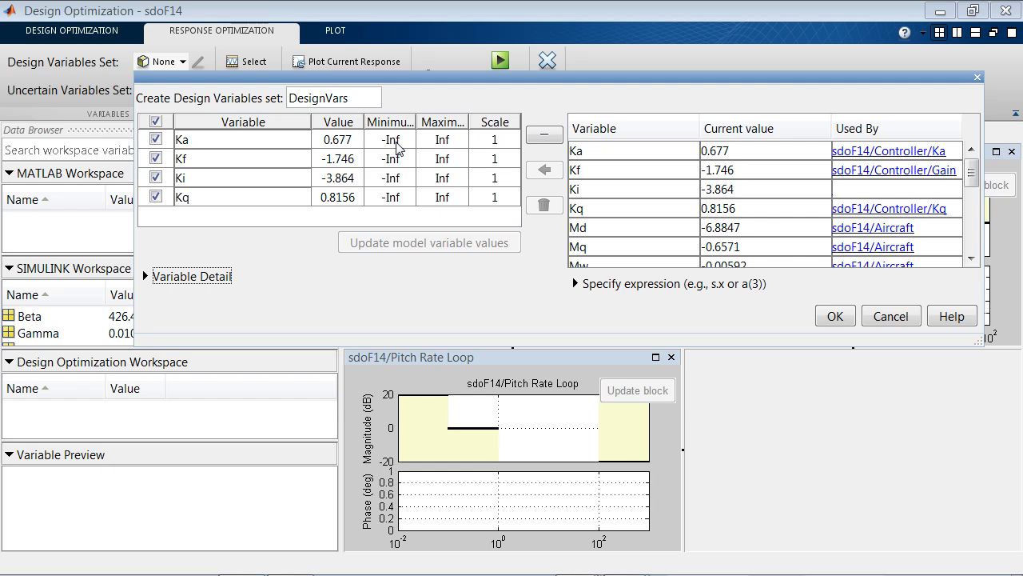
# Step: Bound Ka and Kq to minimum 0, Kf and Ki to maximum 0, and confirm
pyautogui.doubleClick(398, 142)
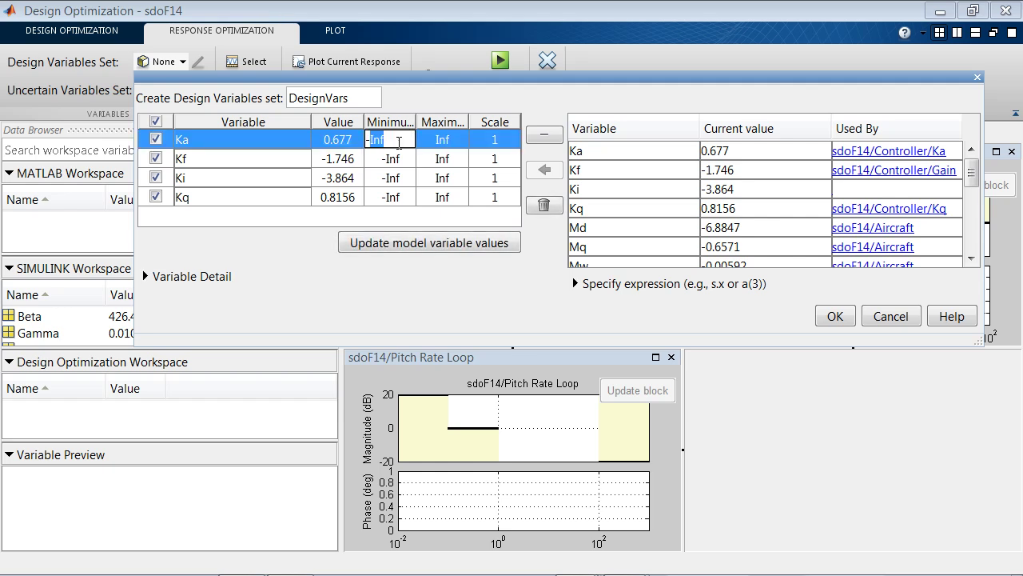
pyautogui.press('BackSpace')
pyautogui.doubleClick(441, 159)
pyautogui.write('0')
pyautogui.click(442, 181)
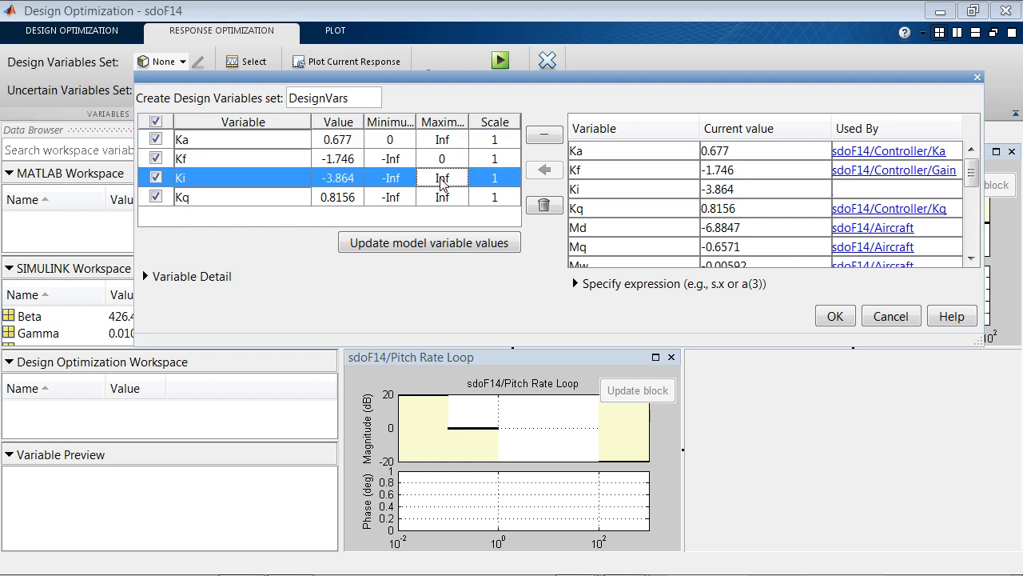
pyautogui.doubleClick(442, 181)
pyautogui.write('0')
pyautogui.doubleClick(391, 197)
pyautogui.doubleClick(390, 196)
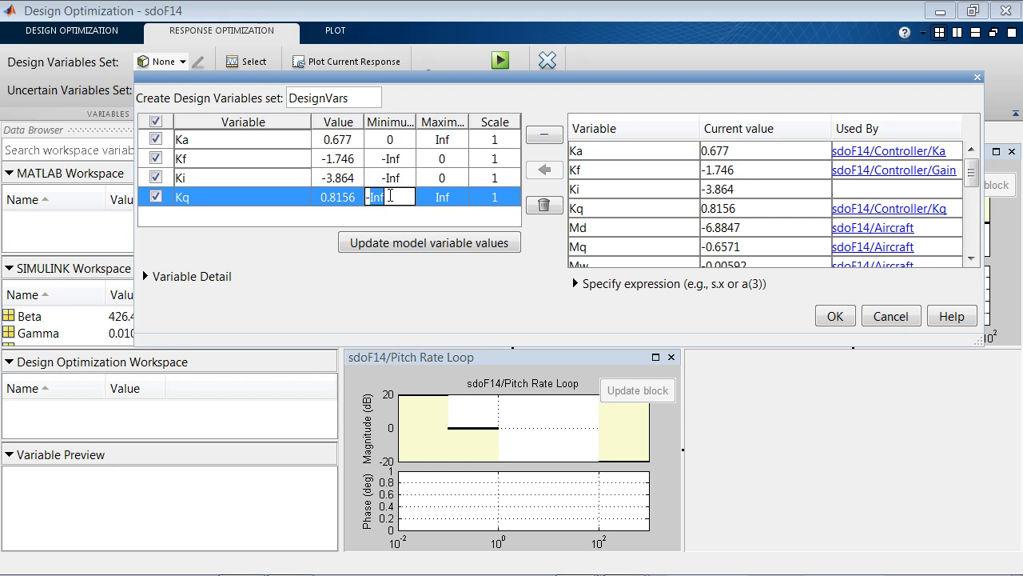
pyautogui.write('0')
pyautogui.click(326, 229)
pyautogui.click(824, 319)
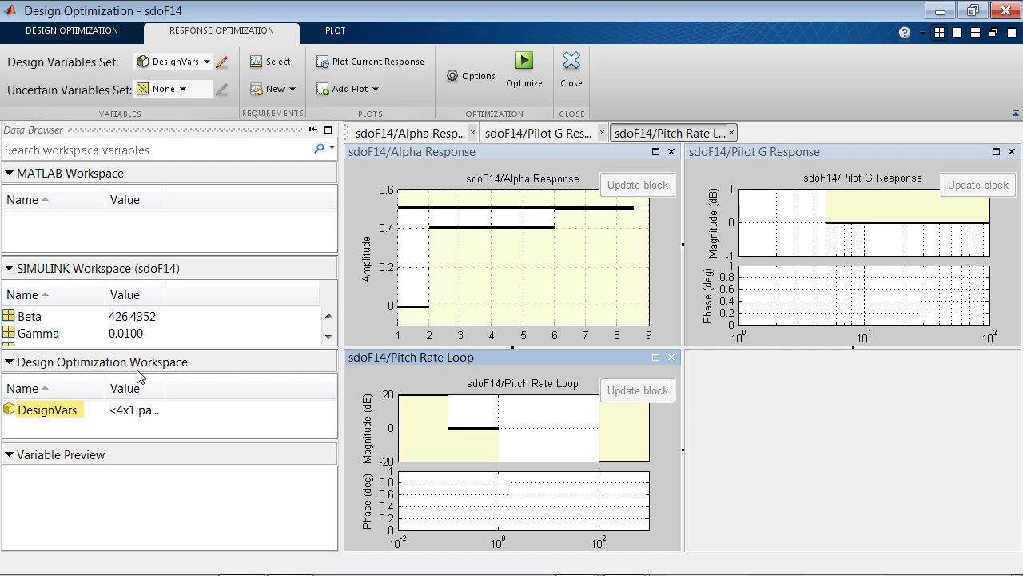
# Step: Confirm Alpha Response, Pilot G Response and Pitch Rate Loop are all selected, then list new requirement types
pyautogui.click(271, 62)
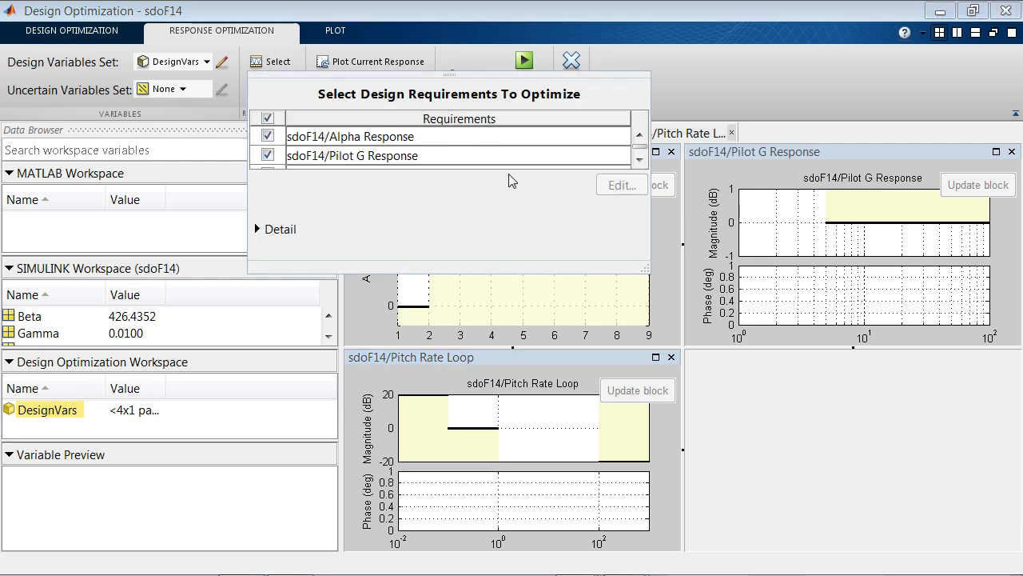
pyautogui.moveTo(644, 268); pyautogui.dragTo(810, 369)
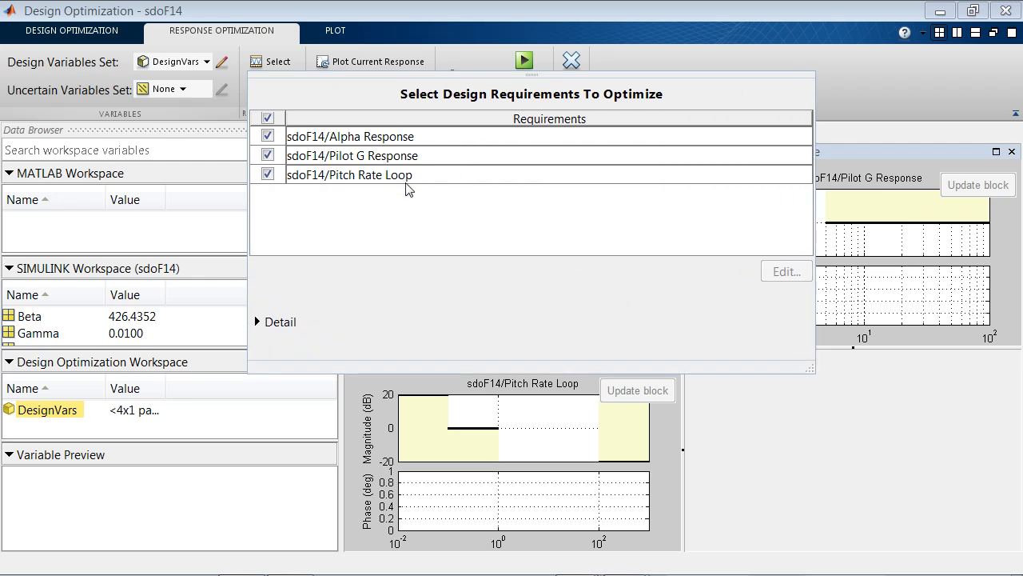
pyautogui.click(414, 17)
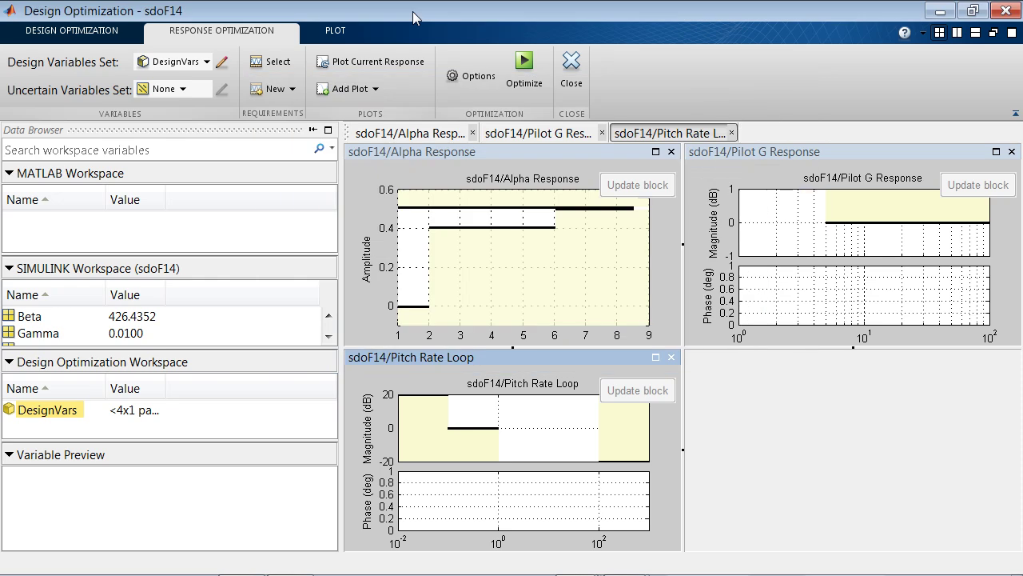
pyautogui.click(291, 91)
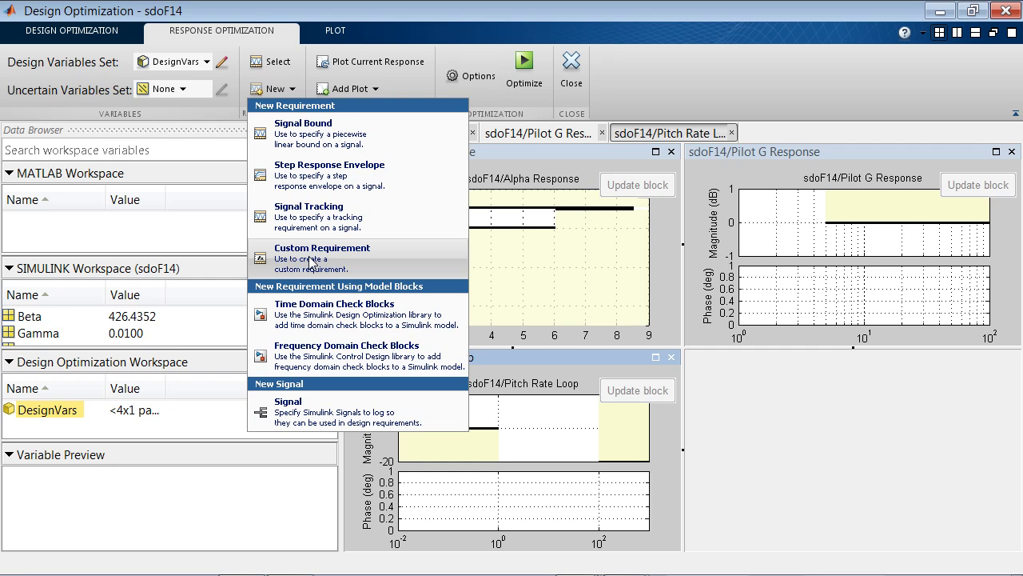
# Step: Plot the current model responses against the Alpha Response, Pilot G Response and Pitch Rate Loop bounds
pyautogui.click(387, 60)
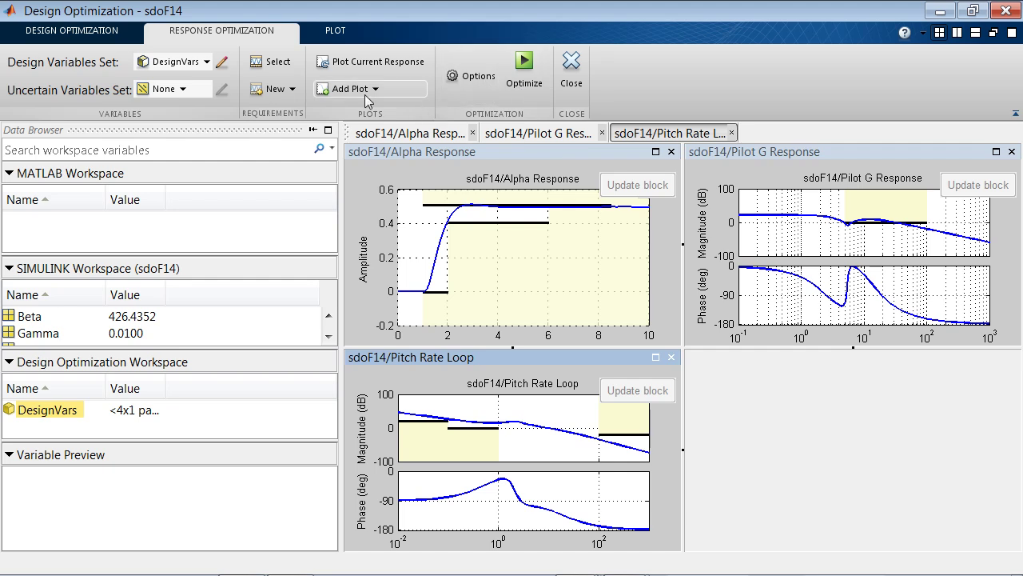
# Step: Run the optimization of the controller gains, moving the progress window off the plots
pyautogui.click(524, 64)
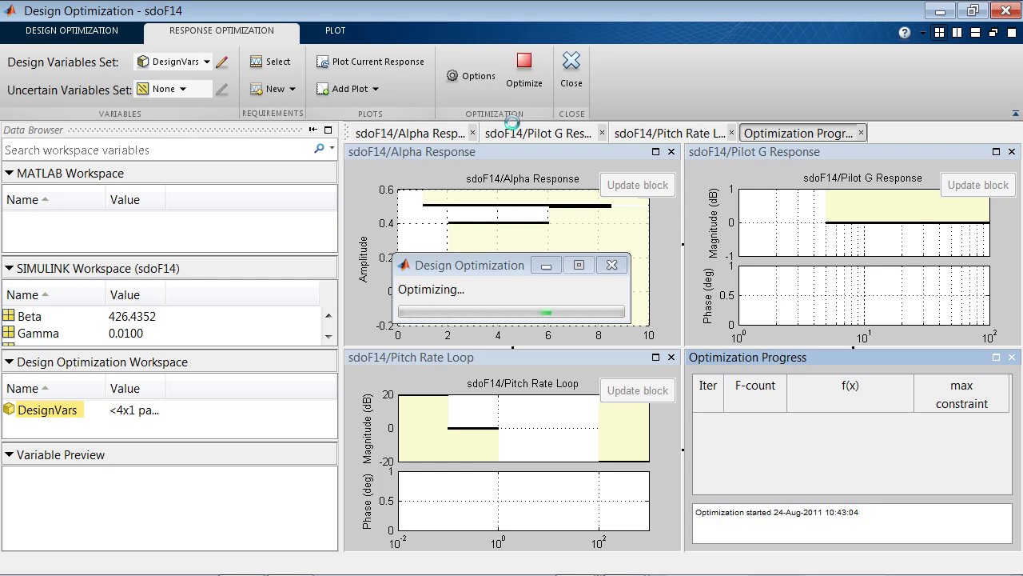
pyautogui.moveTo(477, 267); pyautogui.dragTo(151, 231)
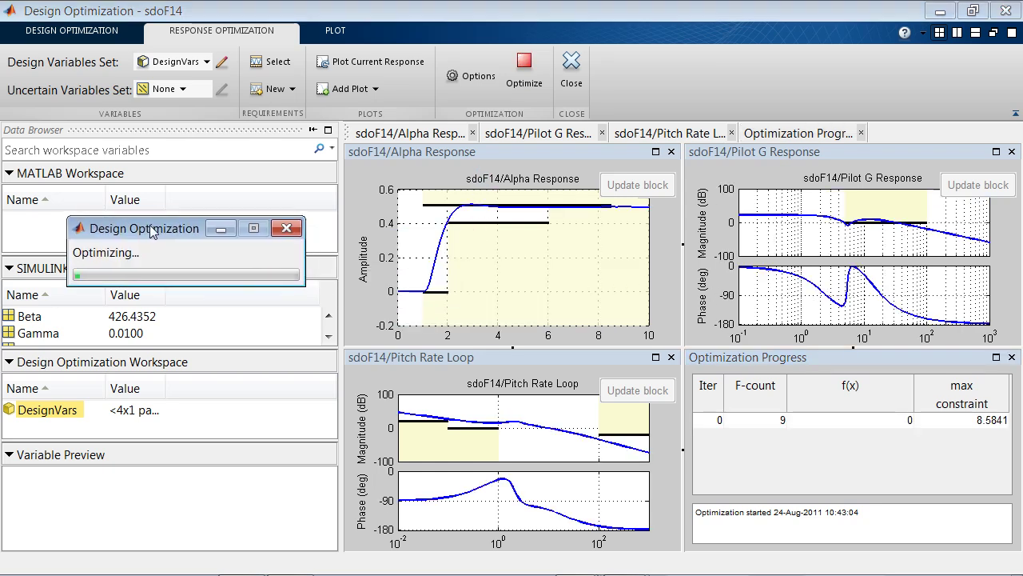